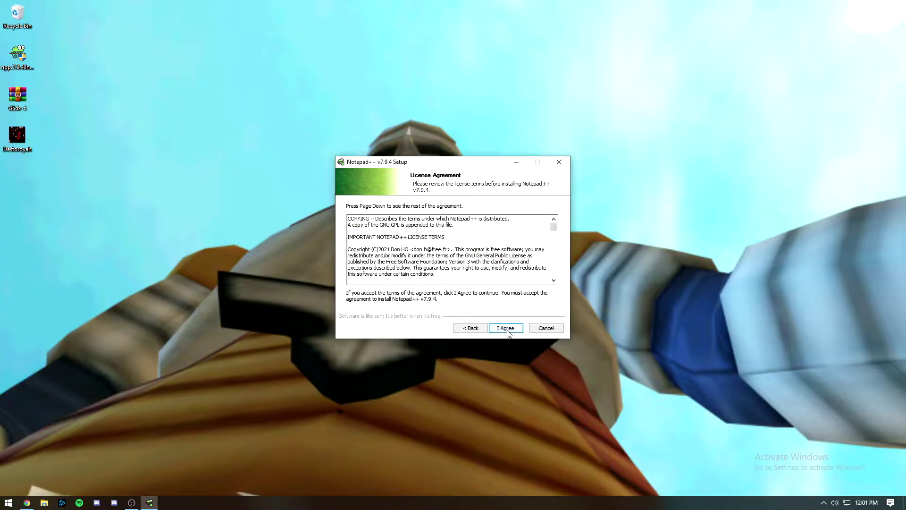
Install Notepad++ v7.9.4 with the default location and components, then close the installer
left_click(504, 329)
left_click(504, 328)
left_click(504, 328)
left_click(506, 332)
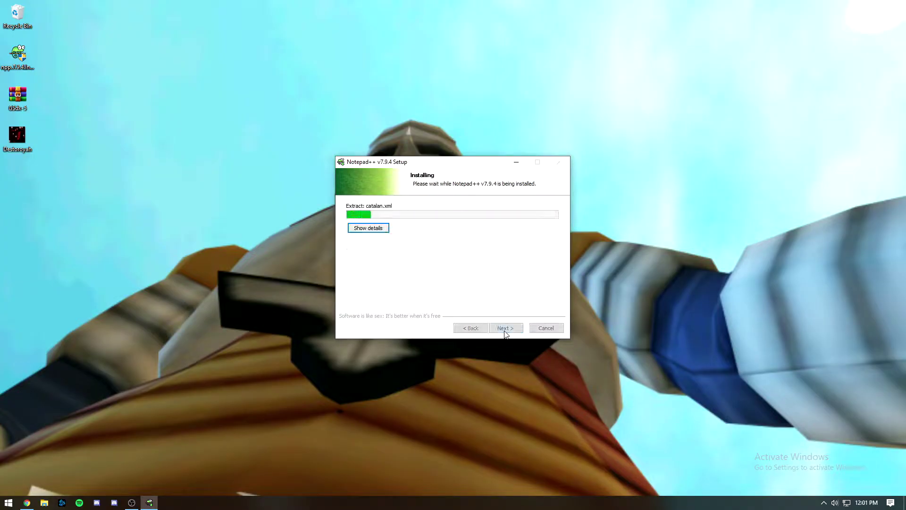
left_click(519, 324)
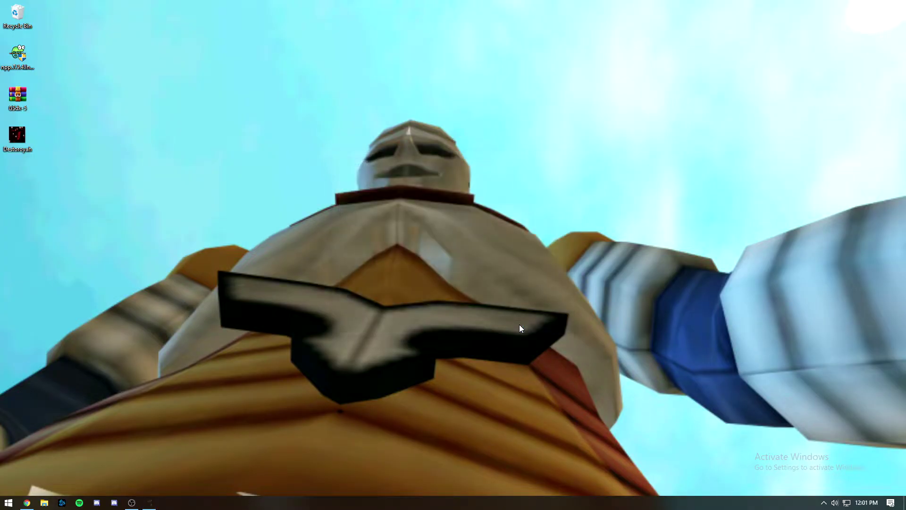
Extract the GSdx-5 archive into PS2\Plugins, overwriting all existing GSdx files, then return to PS2
left_click(44, 502)
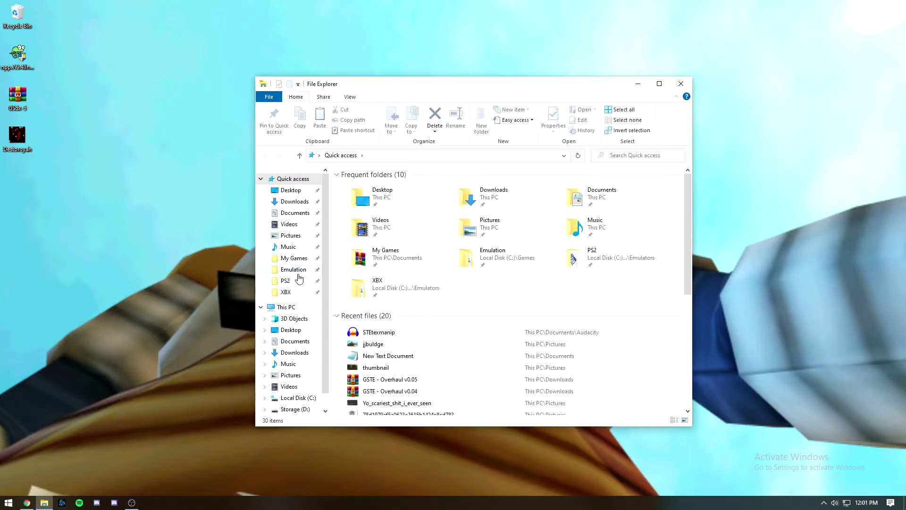
left_click(285, 280)
double_click(383, 266)
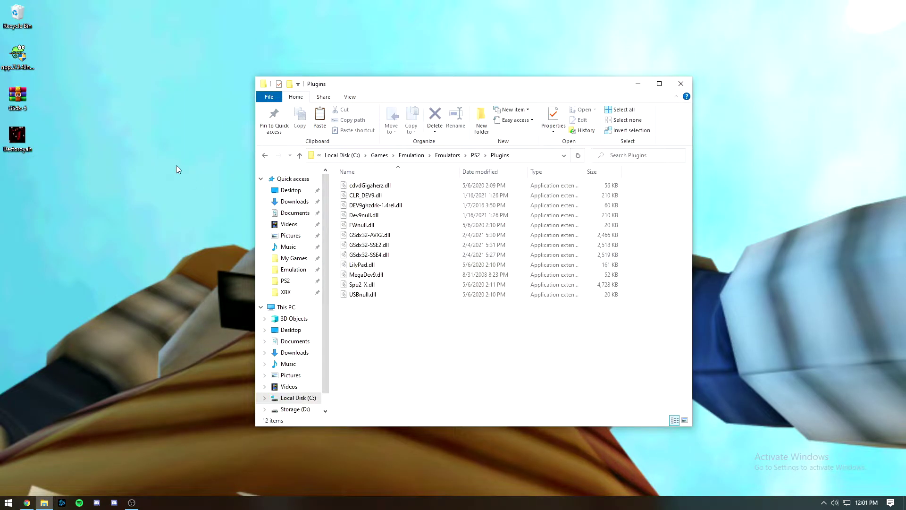
mouse_move(16, 102)
left_mouse_down()
mouse_move(380, 346)
mouse_move(383, 338)
left_mouse_up()
right_click(379, 236)
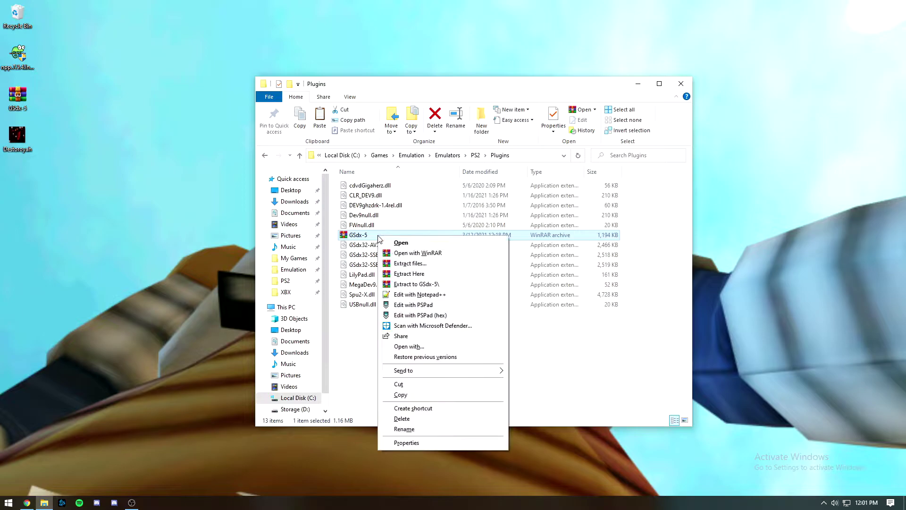
left_click(415, 274)
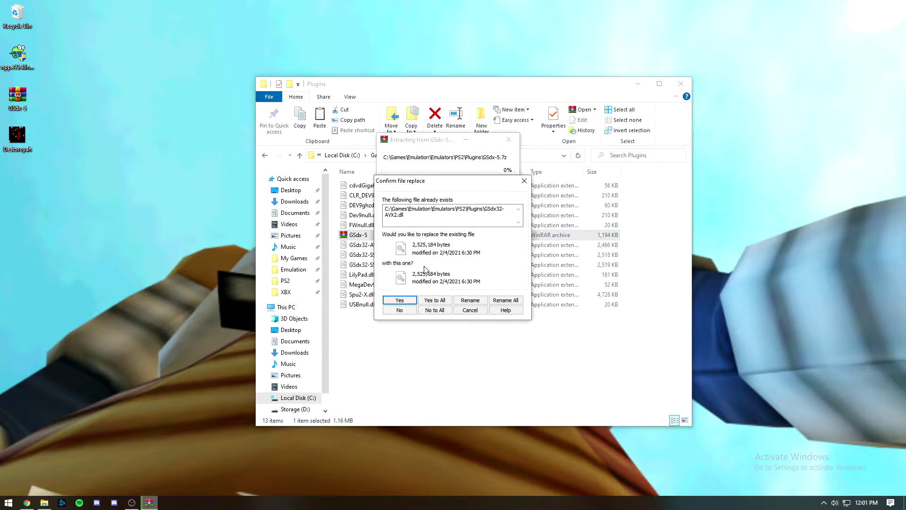
left_click(437, 301)
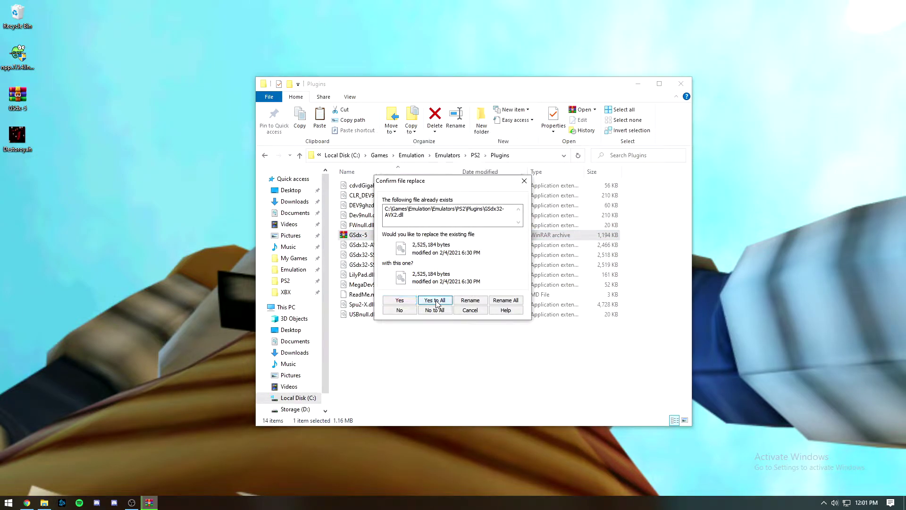
left_click(475, 155)
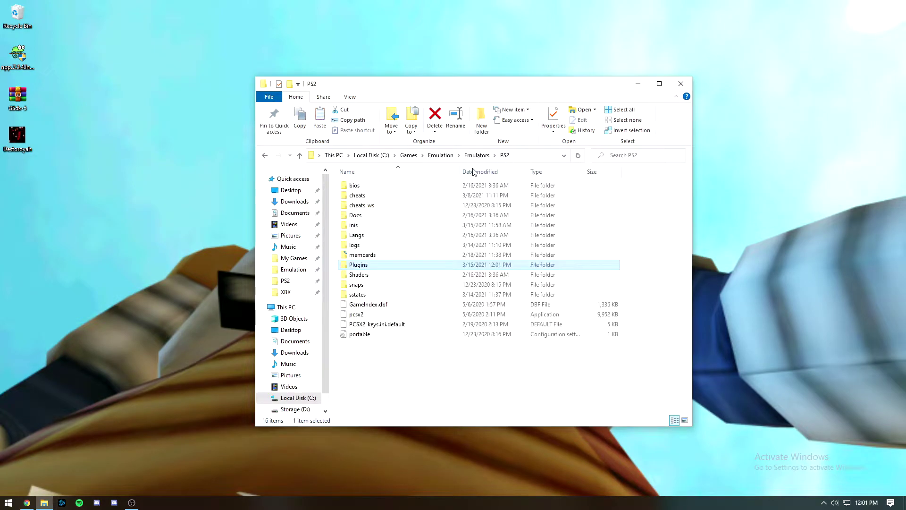
Launch PCSX2 and apply the GSdx32-AVX2 build as the GS plugin in the Plugin/BIOS Selector
double_click(380, 313)
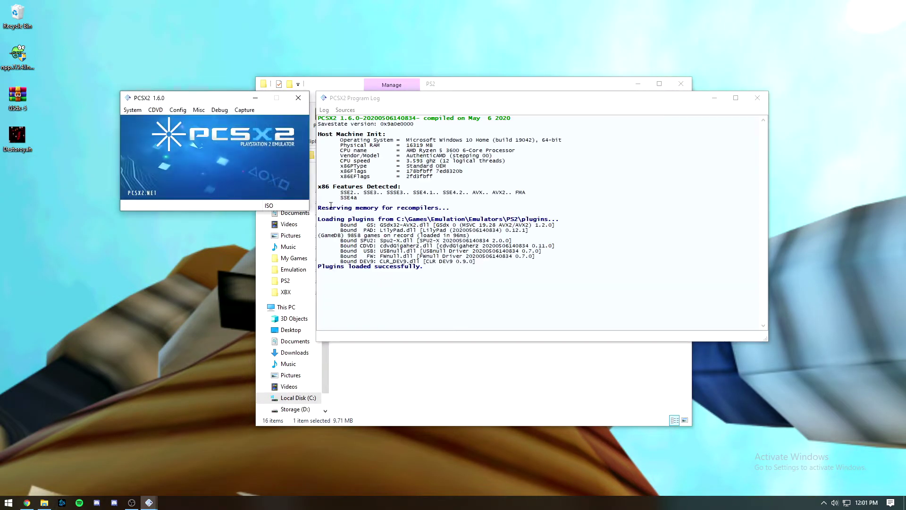
left_click(178, 110)
left_click(201, 140)
left_click(410, 133)
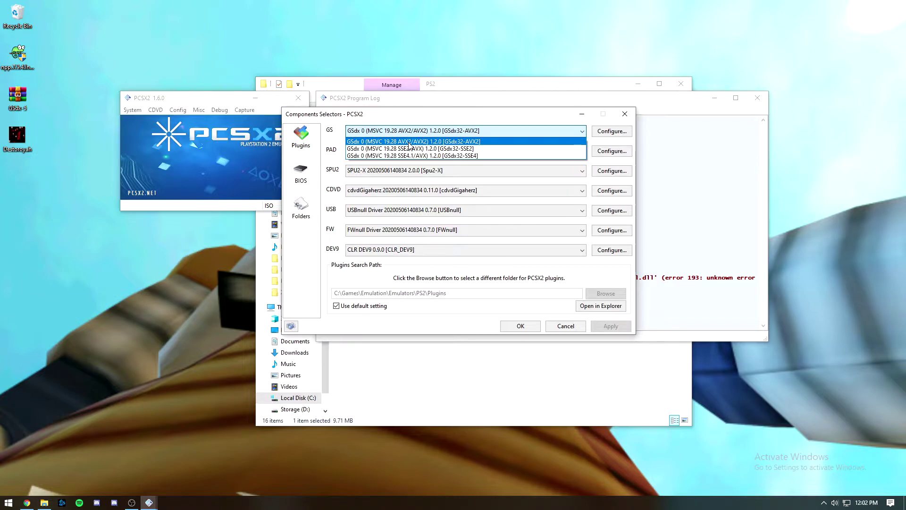
left_click(409, 143)
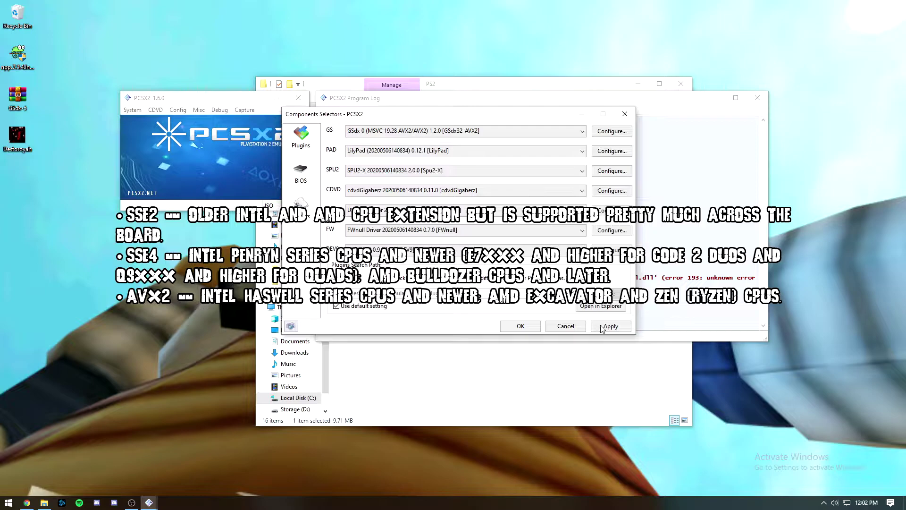
left_click(612, 328)
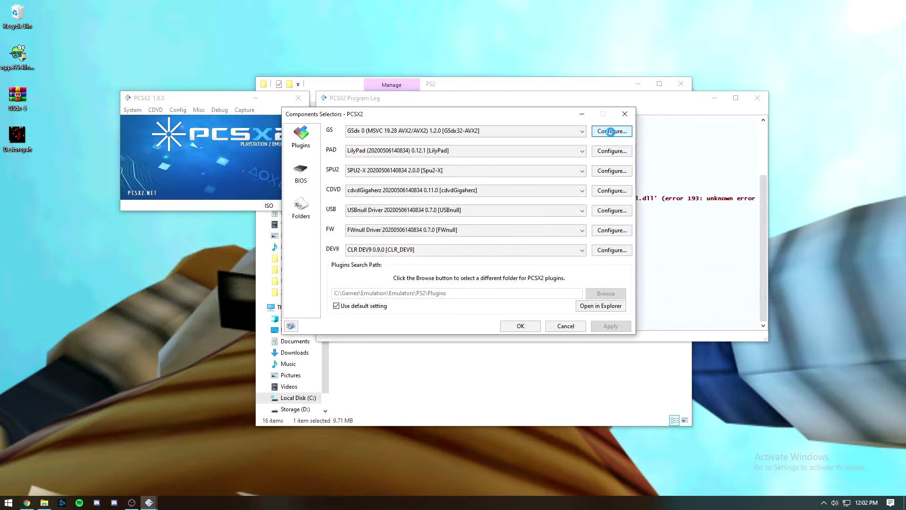
Turn on GSdx's Enable Texture Manipulation with Replace Textures and save the GS settings
left_click(612, 132)
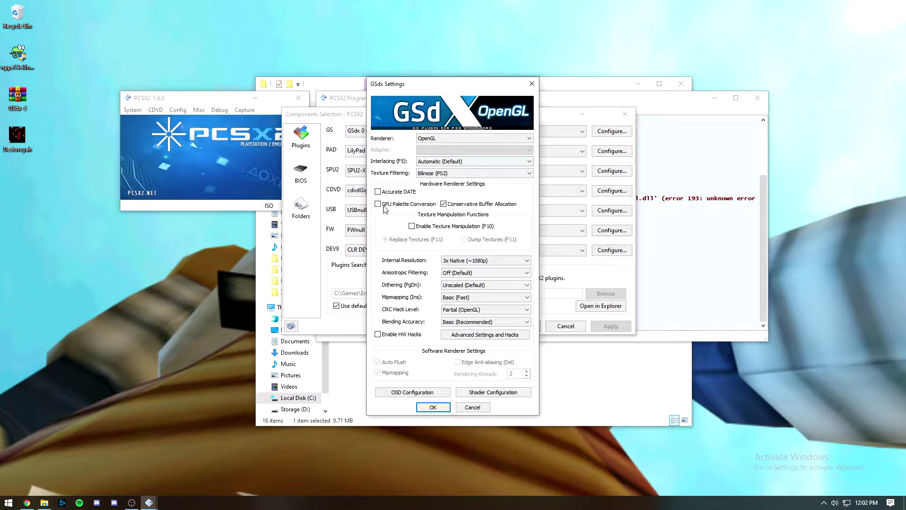
mouse_move(396, 206)
left_click(422, 228)
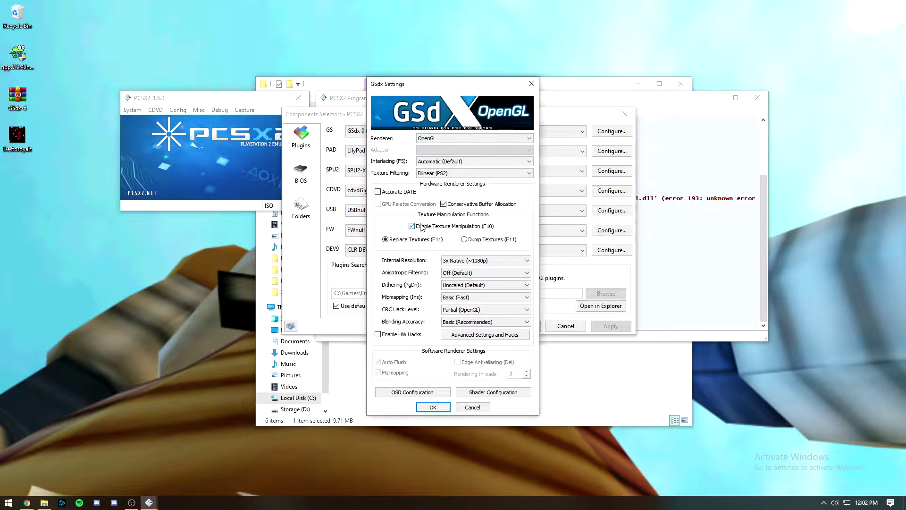
mouse_move(419, 240)
left_click(433, 407)
Close the plugin selector and create a folder named txtconfig in PS2
left_click(521, 325)
left_click(532, 360)
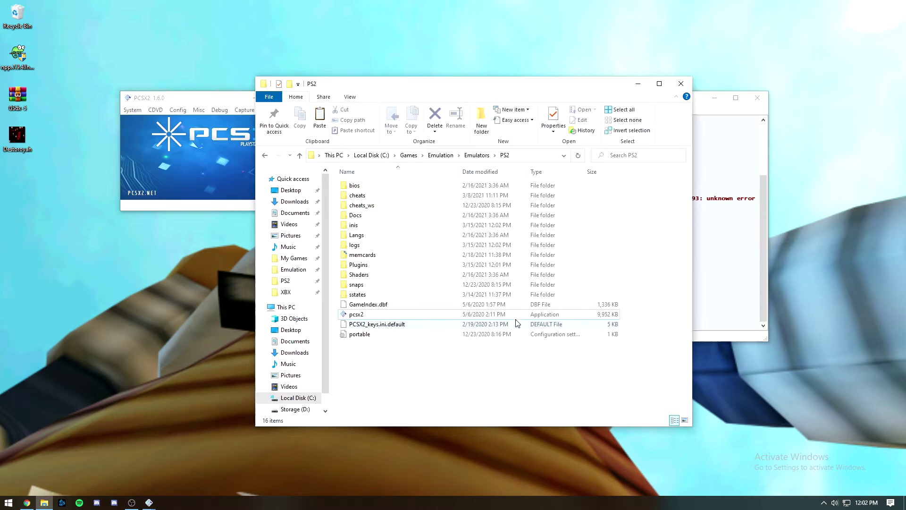
right_click(395, 356)
mouse_move(428, 316)
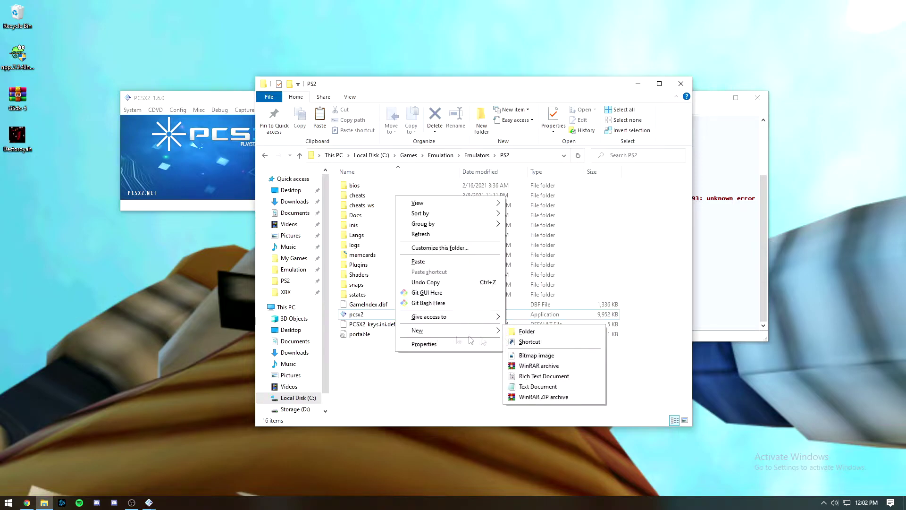
left_click(528, 338)
type("txtconfig")
key("Return")
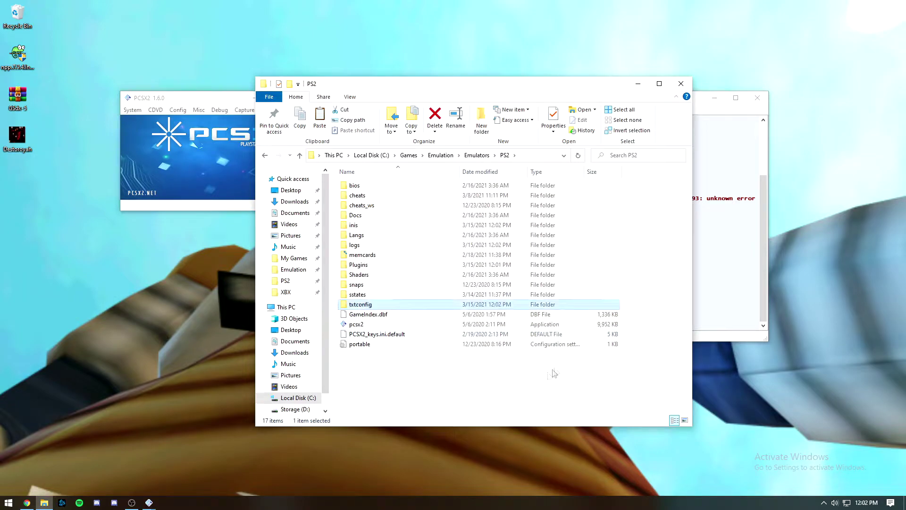
Create a second folder named textures in PS2
right_click(553, 369)
mouse_move(547, 353)
left_click(657, 363)
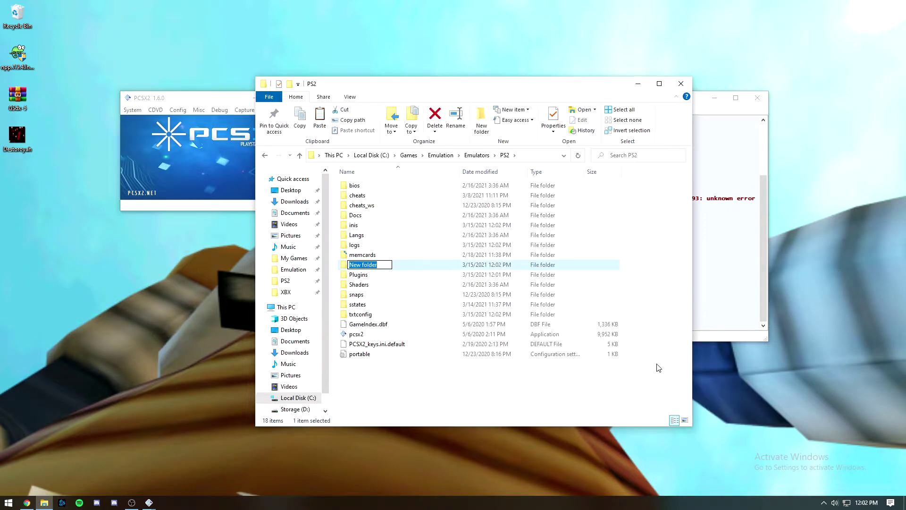
type("textures")
key("Return")
Inside the txtconfig folder, create a new text document
left_click(410, 380)
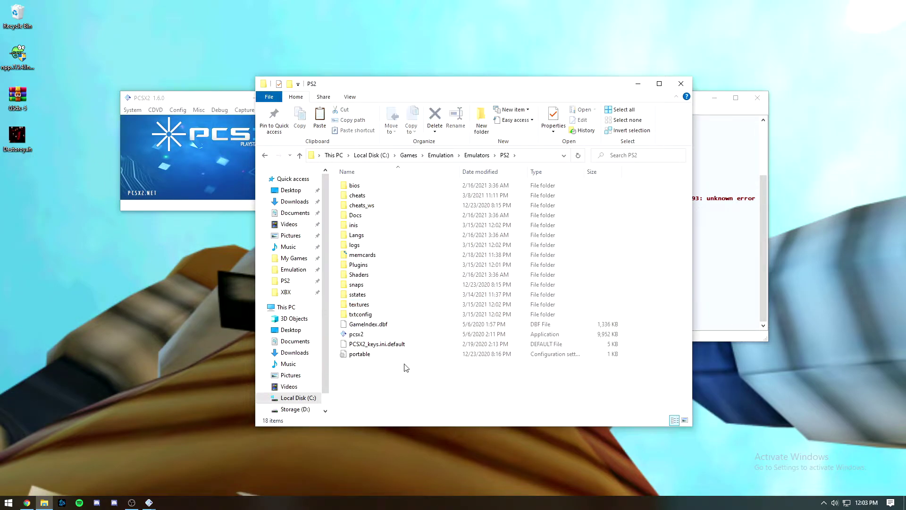
double_click(386, 314)
right_click(386, 263)
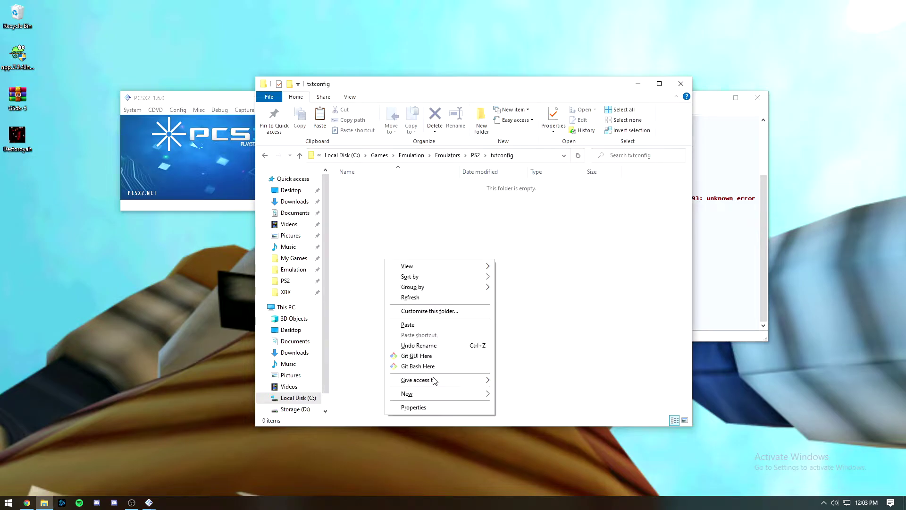
mouse_move(437, 395)
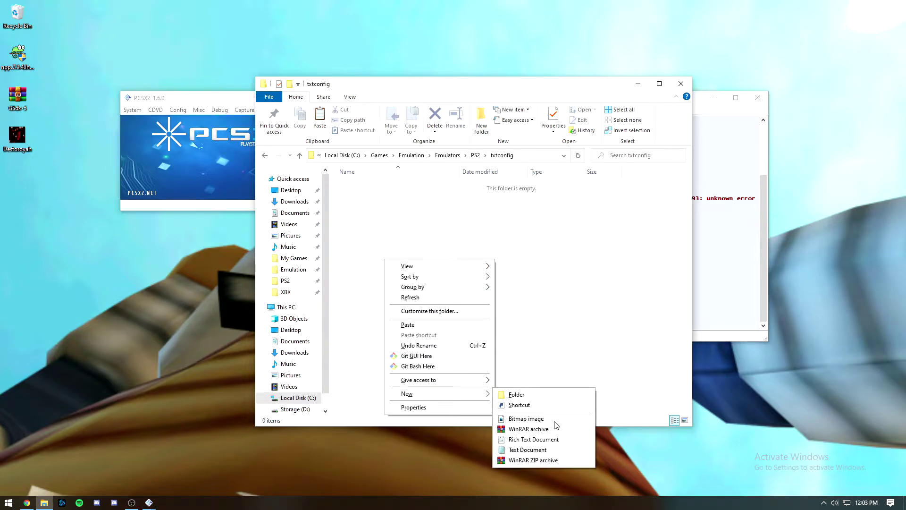
left_click(536, 313)
right_click(406, 285)
mouse_move(457, 419)
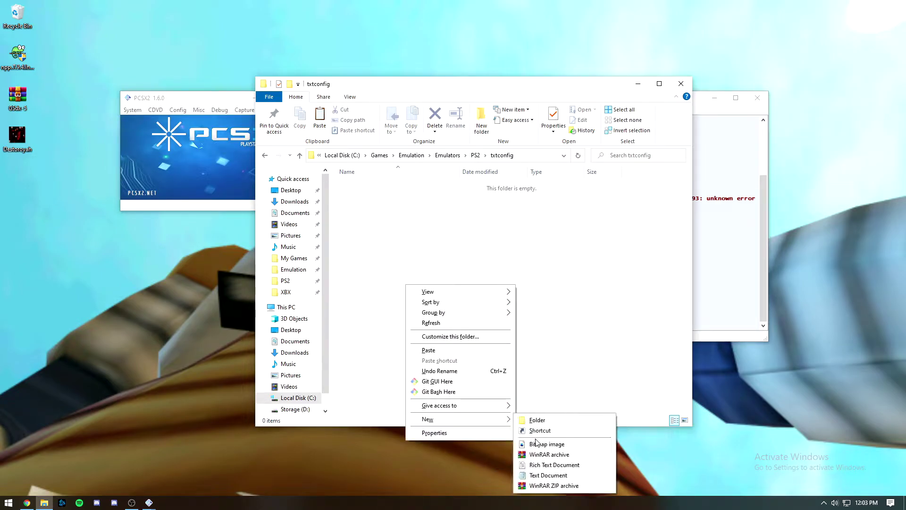
left_click(564, 478)
Open the new text document in Notepad and save it as 1025D50A.yaml with type All Files
left_click(390, 206)
double_click(374, 185)
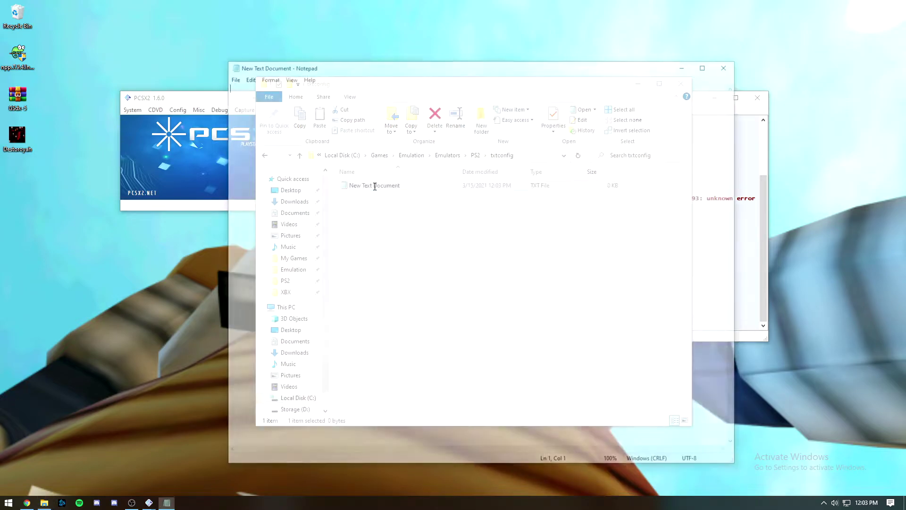
left_click(231, 76)
left_click(259, 131)
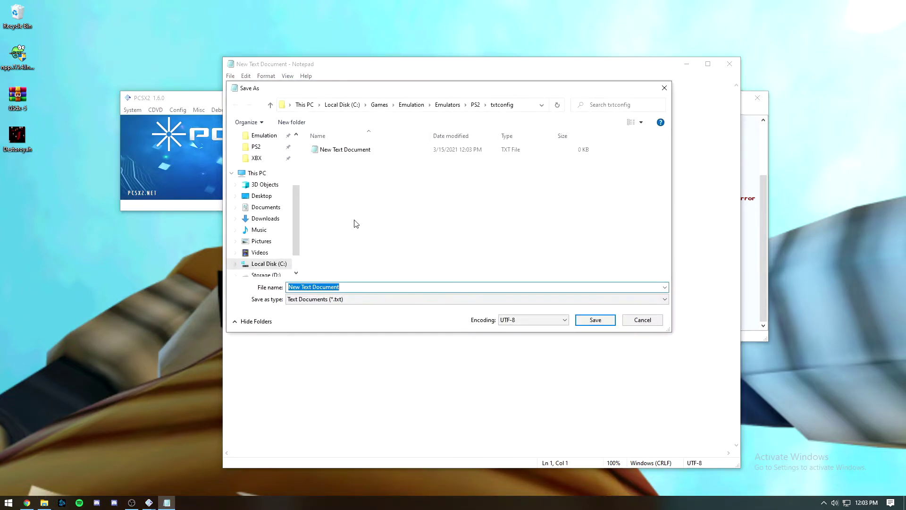
left_click(293, 299)
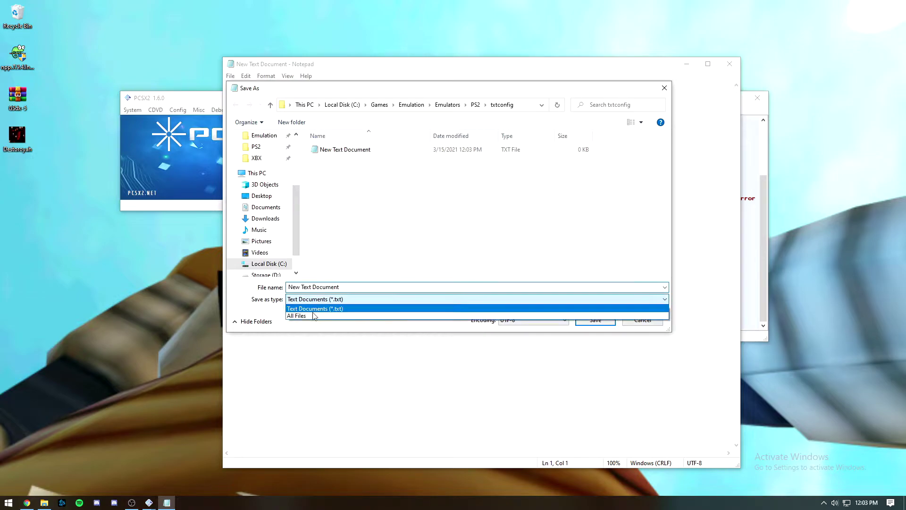
left_click(310, 315)
left_click_drag(351, 287, 275, 279)
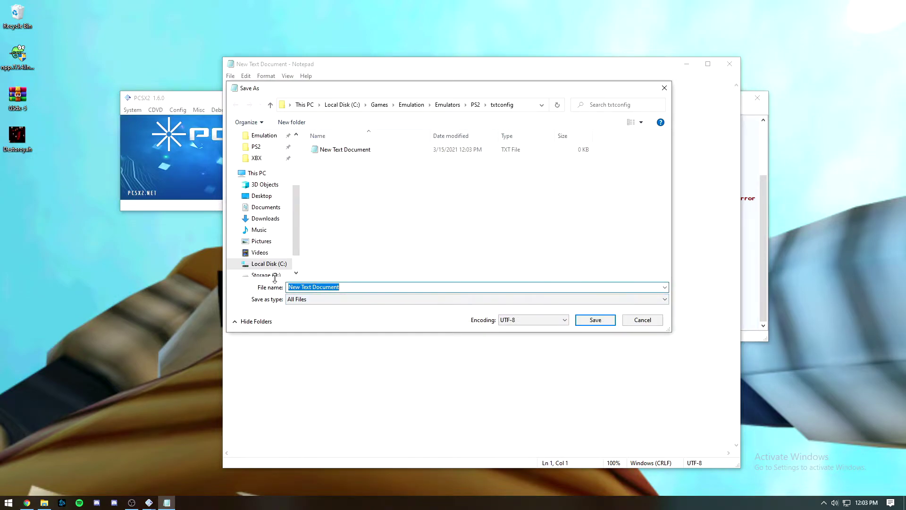
type("1025D50A.ya")
type("ml")
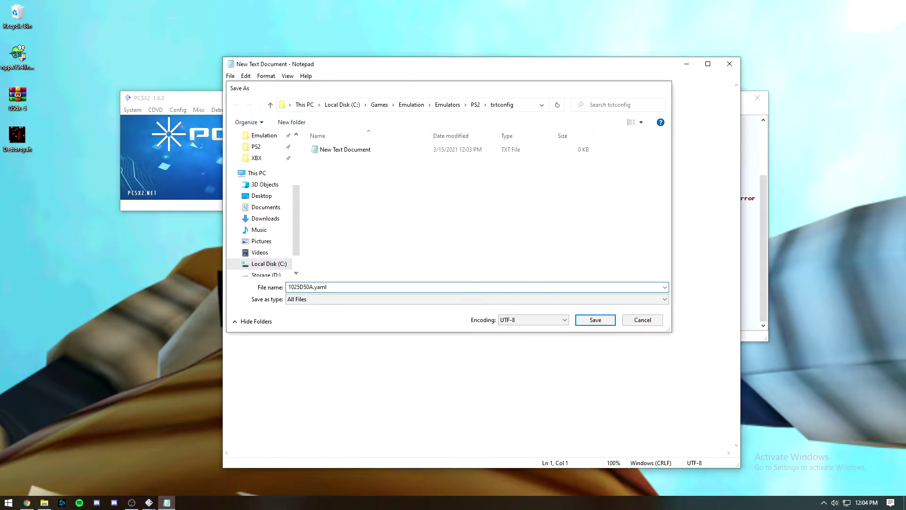
key("Return")
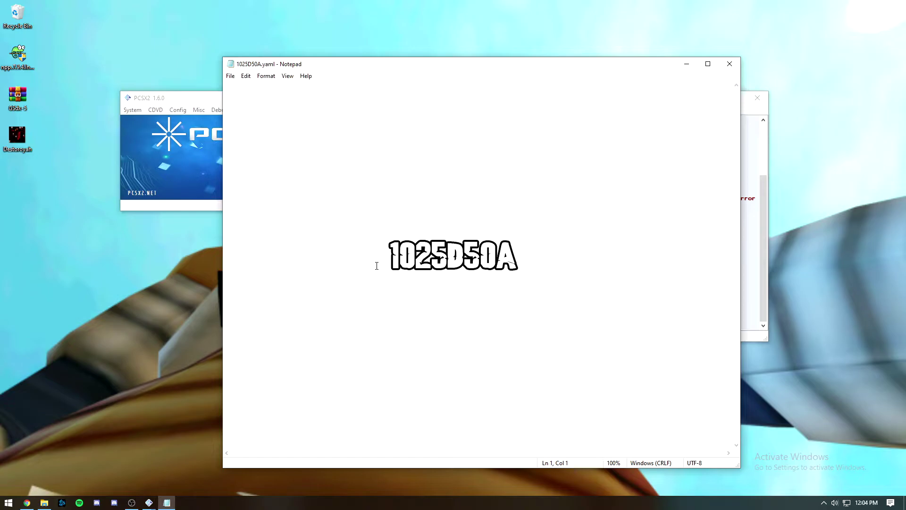
Delete the leftover New Text Document and copy the Destoroyah image into PS2\textures
left_click(730, 64)
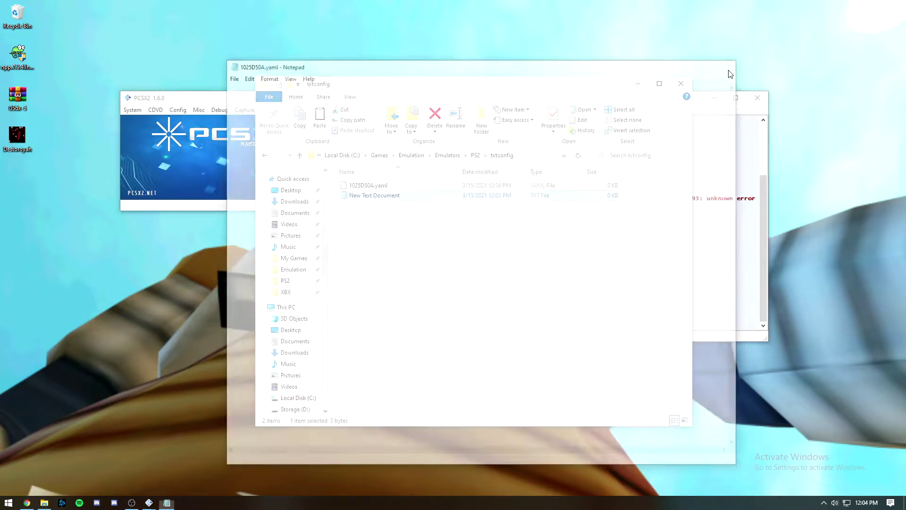
key("Delete")
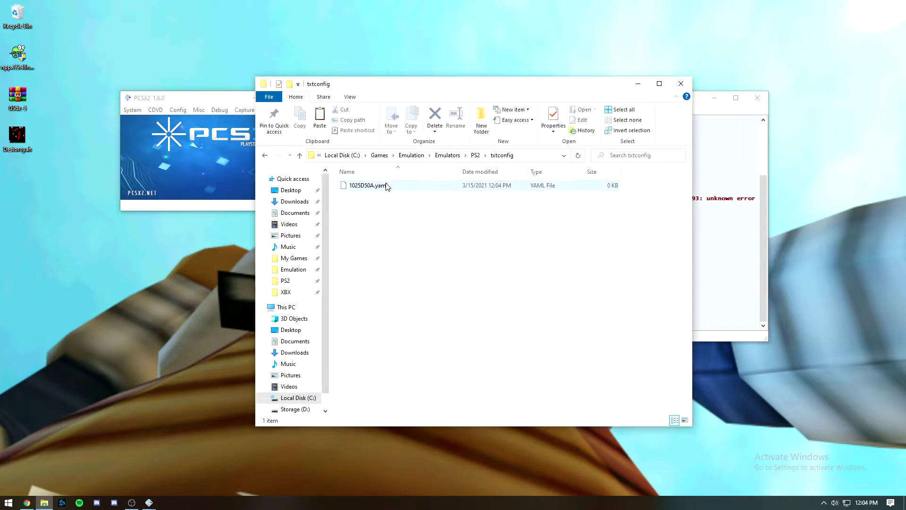
left_click(475, 154)
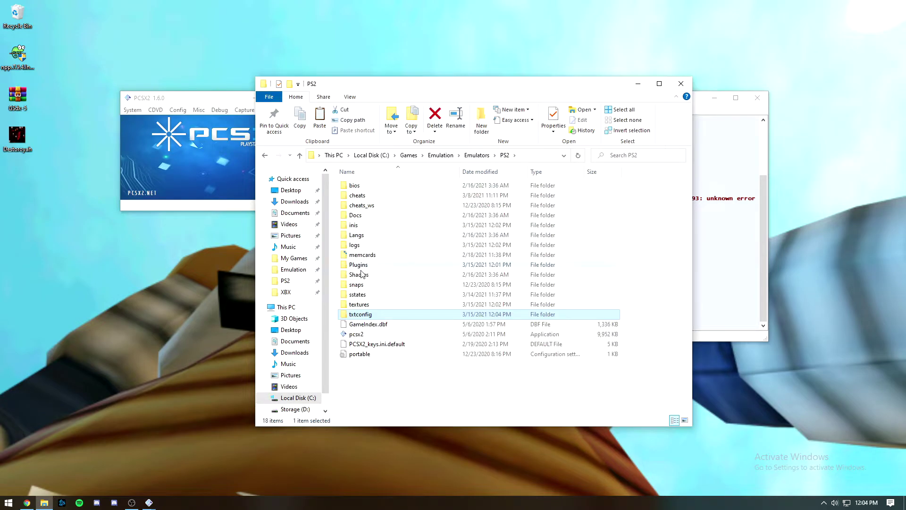
double_click(354, 300)
mouse_move(17, 139)
left_mouse_down()
mouse_move(33, 159)
mouse_move(240, 246)
mouse_move(434, 232)
left_mouse_up()
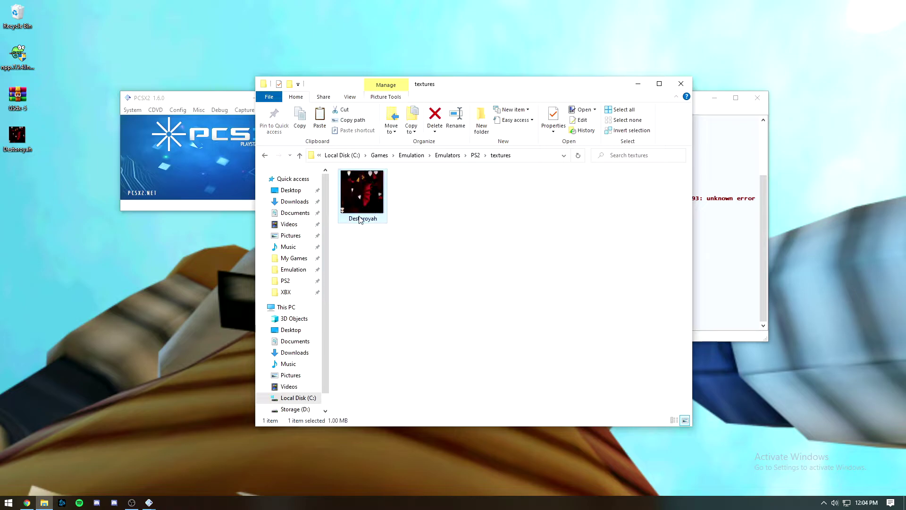
key("BackSpace")
Open 1025D50A.yaml from txtconfig in Notepad++
double_click(364, 314)
right_click(369, 189)
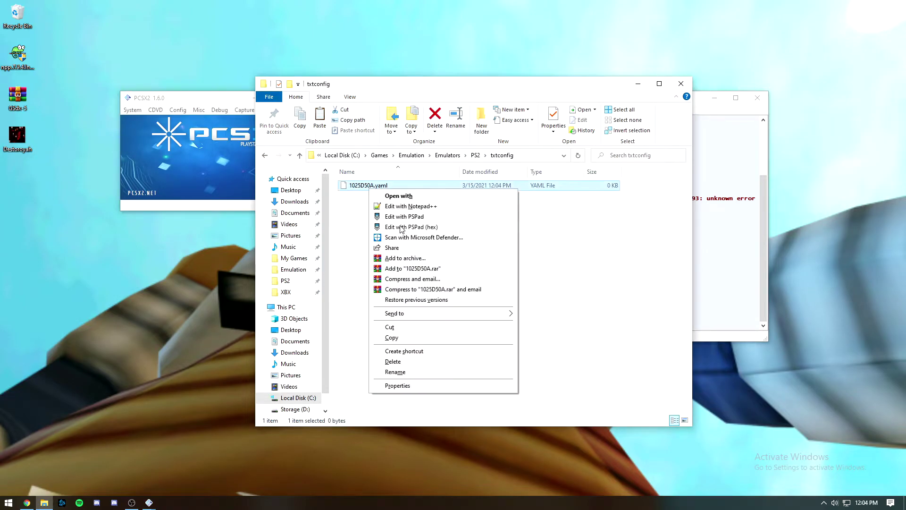
left_click(402, 206)
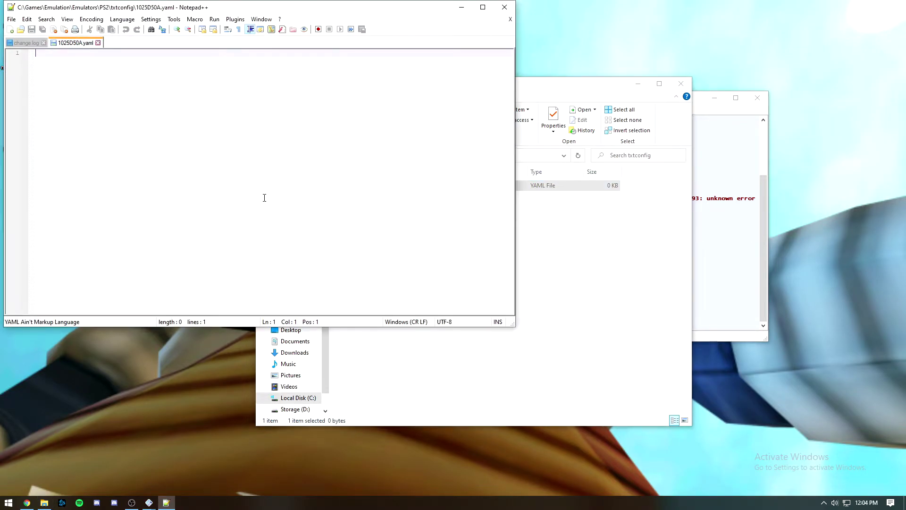
Enter 'ProcessTEX:' and an indented '0x42D55E4A:' line in 1025D50A.yaml
type("E")
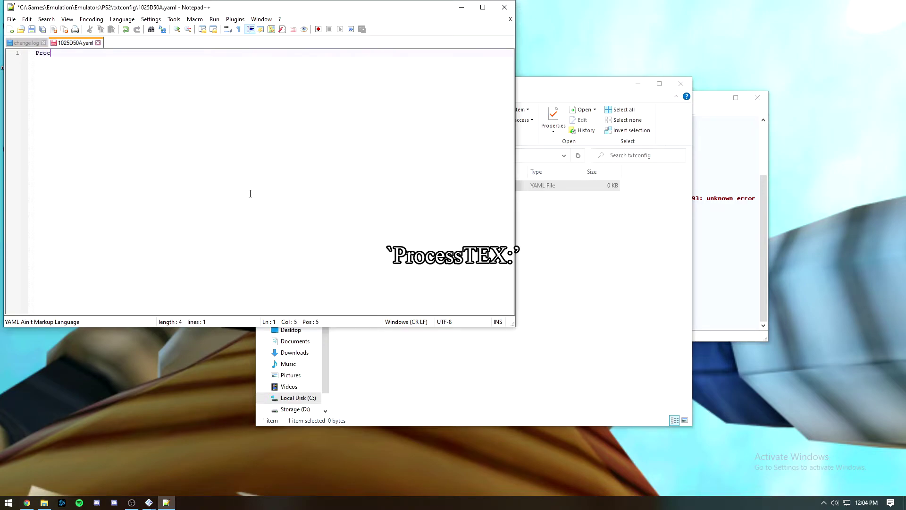
type("EX")
type(":")
key("Return")
key("Tab")
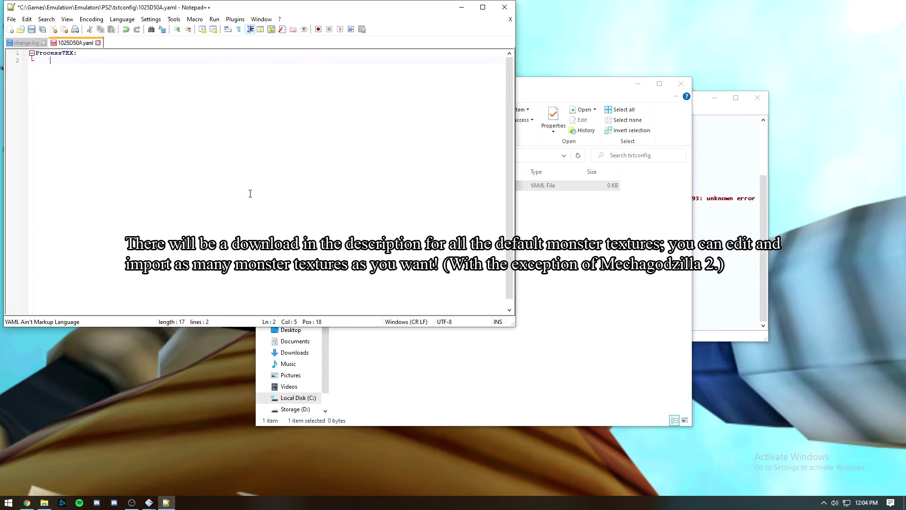
type("0x42D55E")
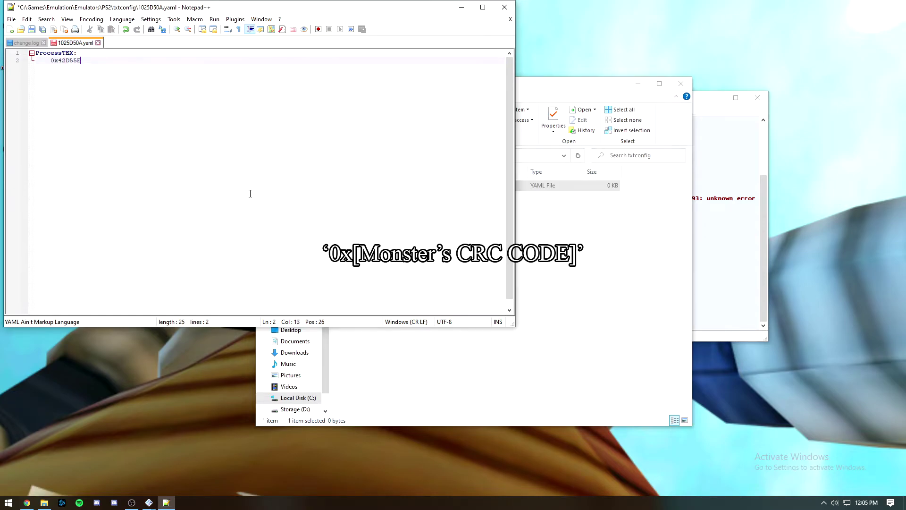
type("4A")
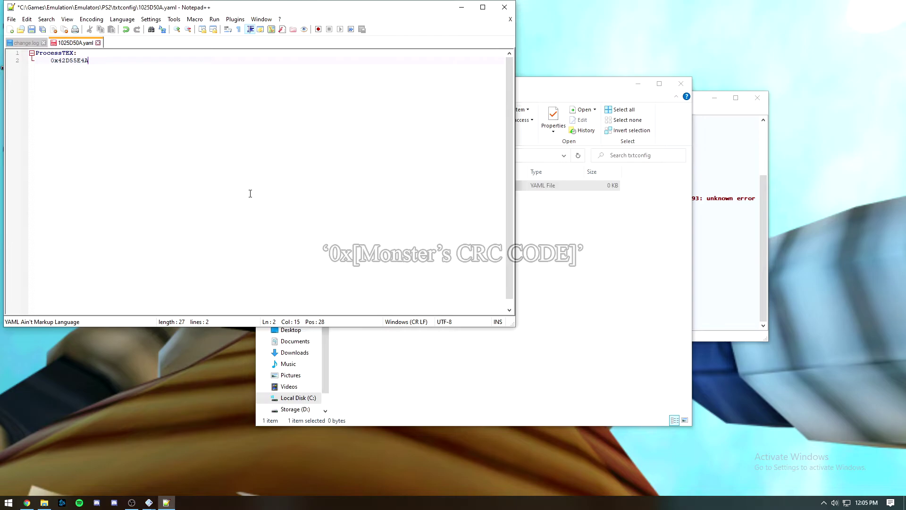
type(":")
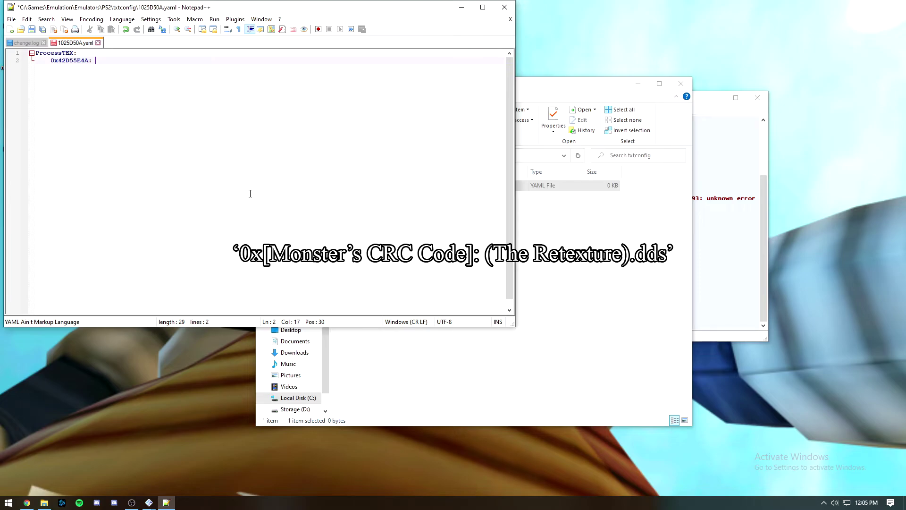
Check the image name in the textures folder, finish the entry with Destoroyah.dds, and save
left_click(604, 222)
key("alt+Up")
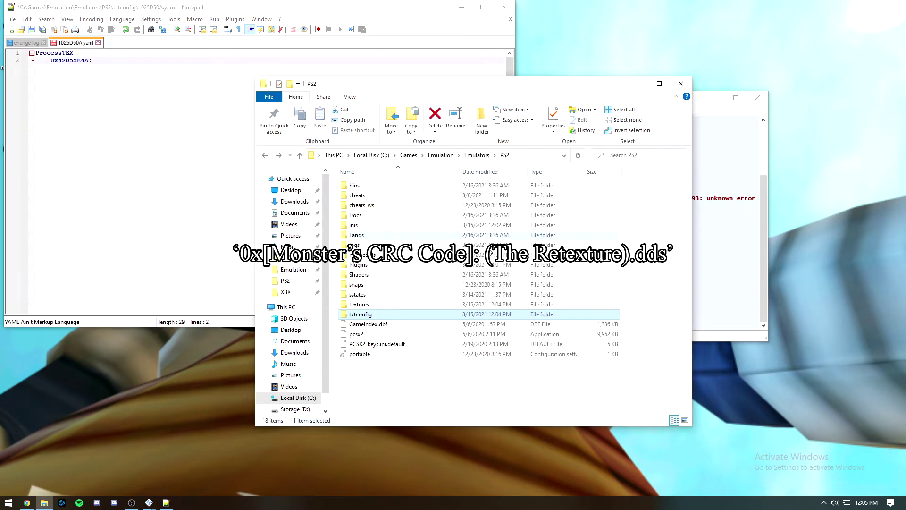
double_click(463, 289)
mouse_move(413, 246)
left_mouse_down()
mouse_move(330, 170)
mouse_move(405, 247)
left_mouse_up()
left_click(140, 80)
type("Destoroyah.dds")
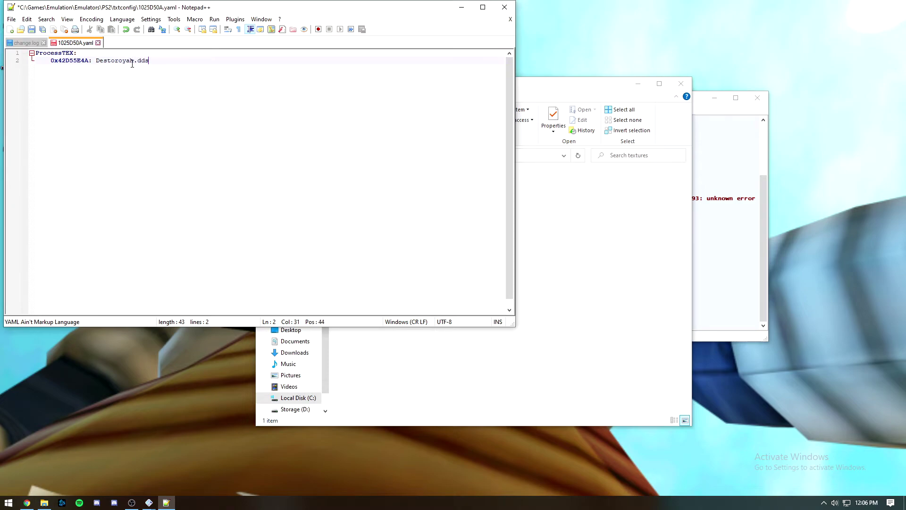
key("ctrl+s")
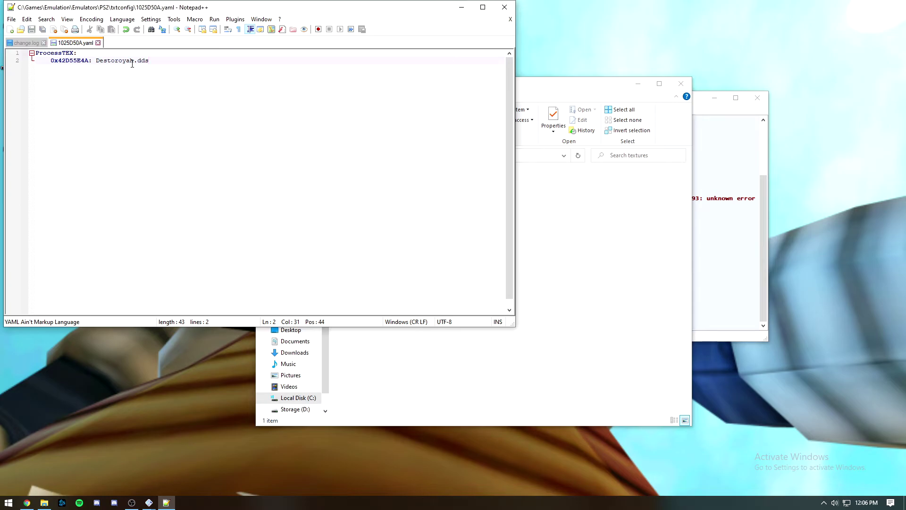
Close Notepad++, load the Godzilla: Save the Earth ISO in PCSX2, and boot it (fast)
left_click(504, 7)
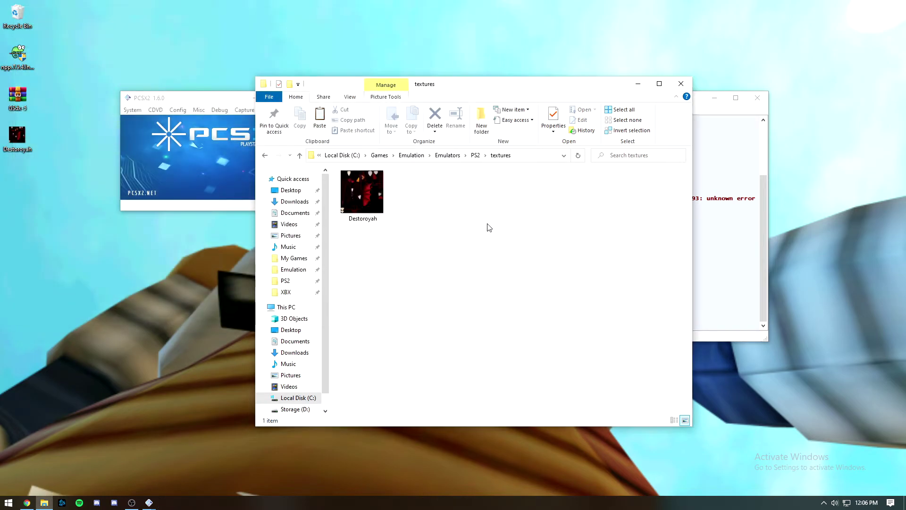
key("alt+Up")
left_click(193, 142)
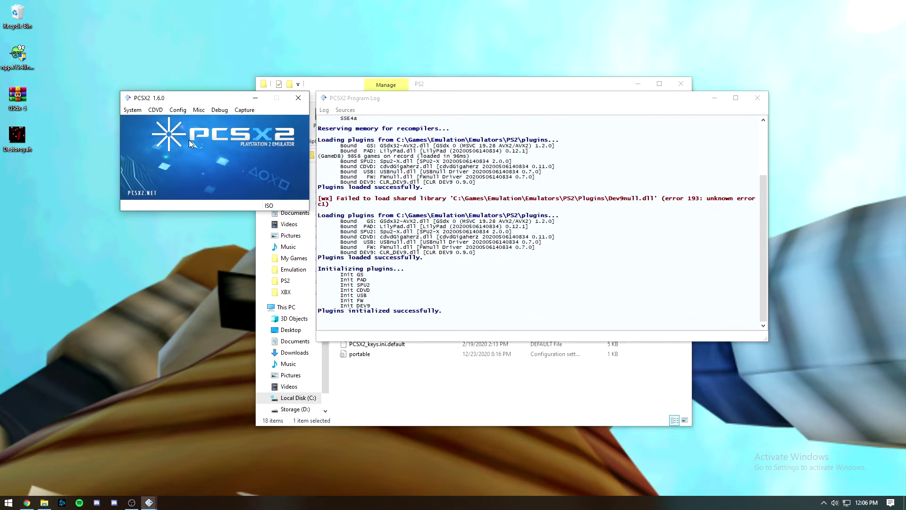
left_click(155, 110)
mouse_move(212, 124)
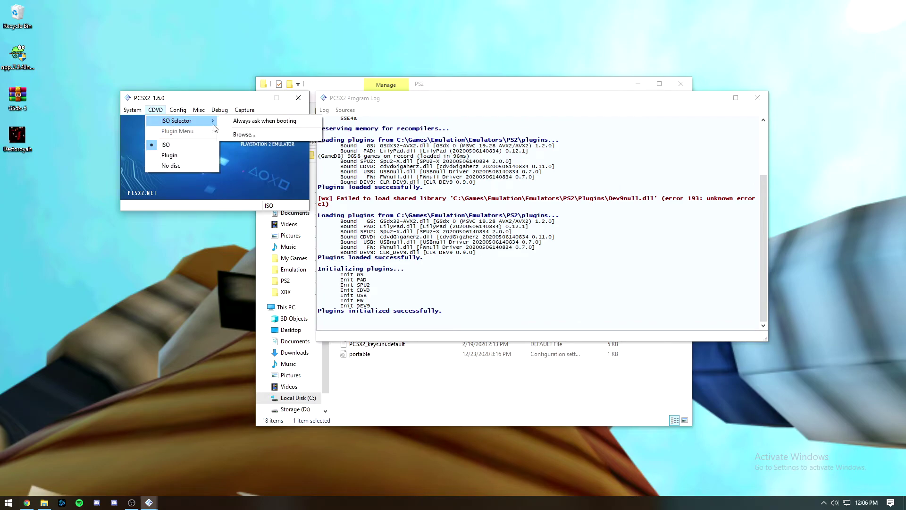
left_click(254, 136)
double_click(271, 195)
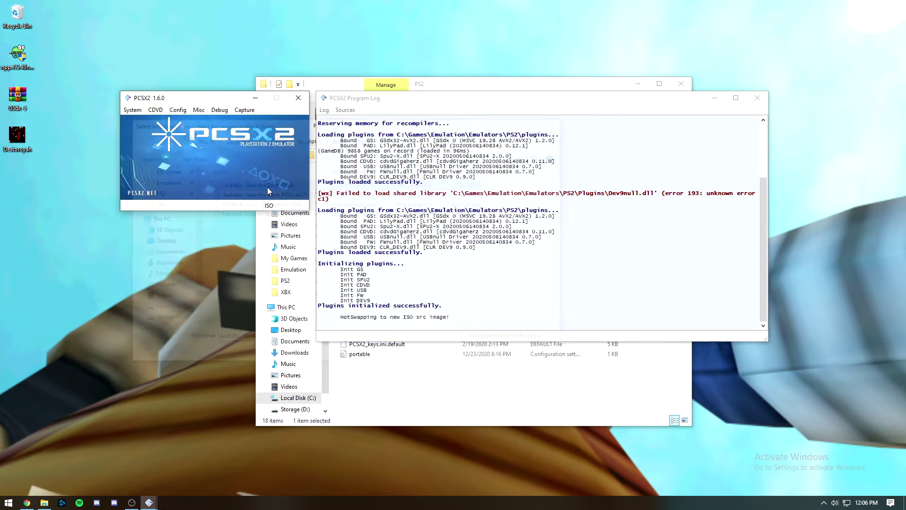
left_click(132, 110)
left_click(152, 131)
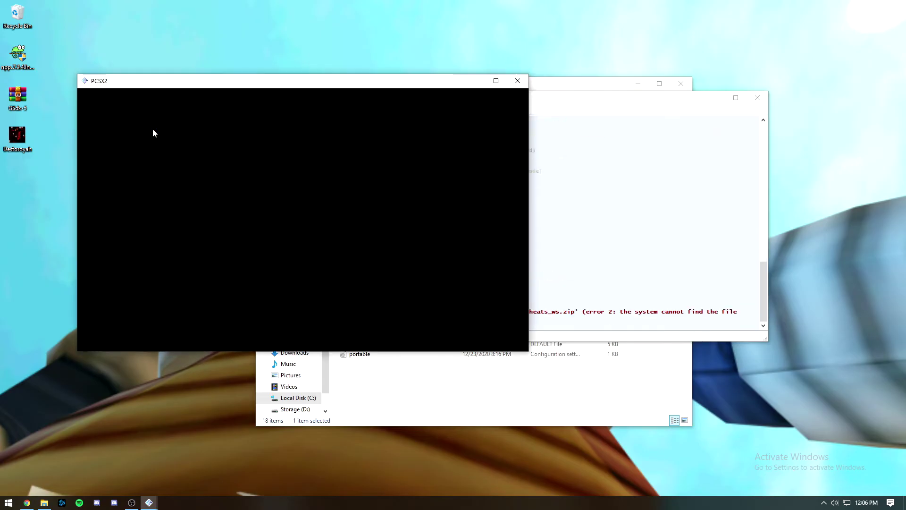
Pick Destoroyah for player 1, add Gigan as the computer opponent, and start the match
key("Right")
key("Right")
key("Right")
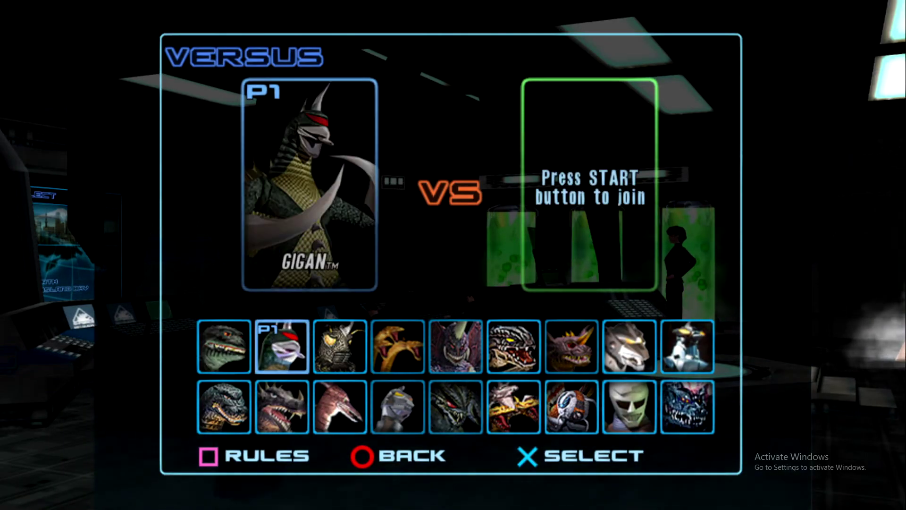
key("k")
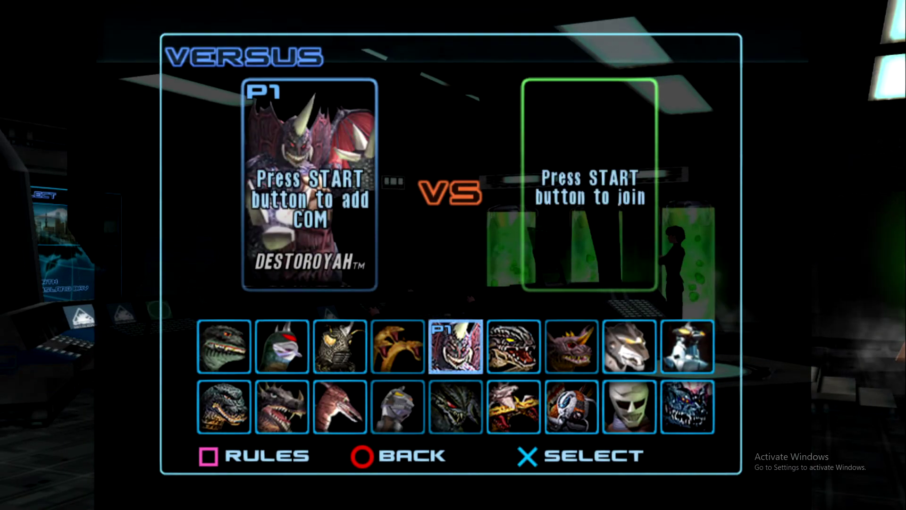
key("Return")
key("k")
key("k")
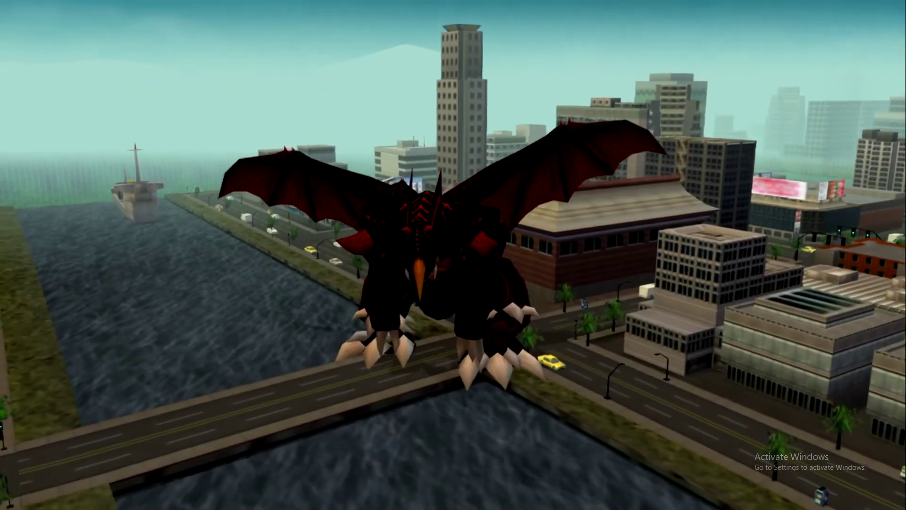